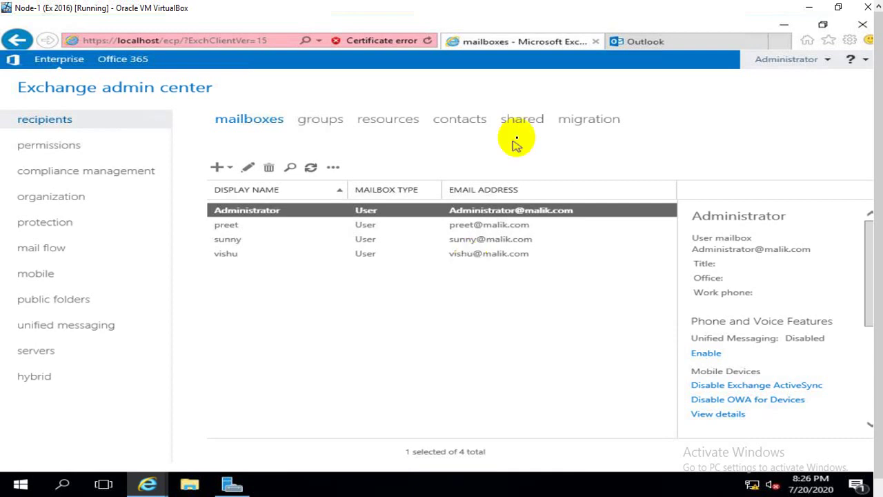
Switch to Outlook on the web, sign in to the administrator account with its password, and check which account is signed in
{"action": "left_click", "coordinate": [658, 42]}
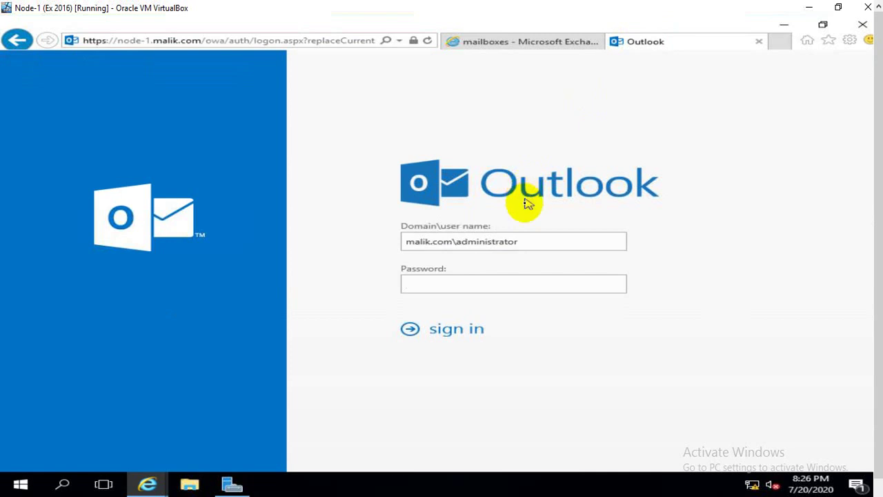
{"action": "left_click", "coordinate": [476, 278]}
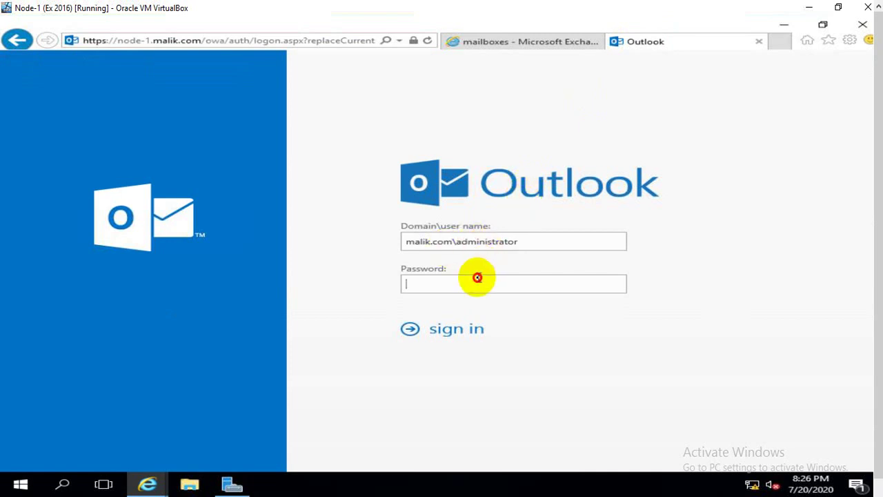
{"action": "type", "text": "***"}
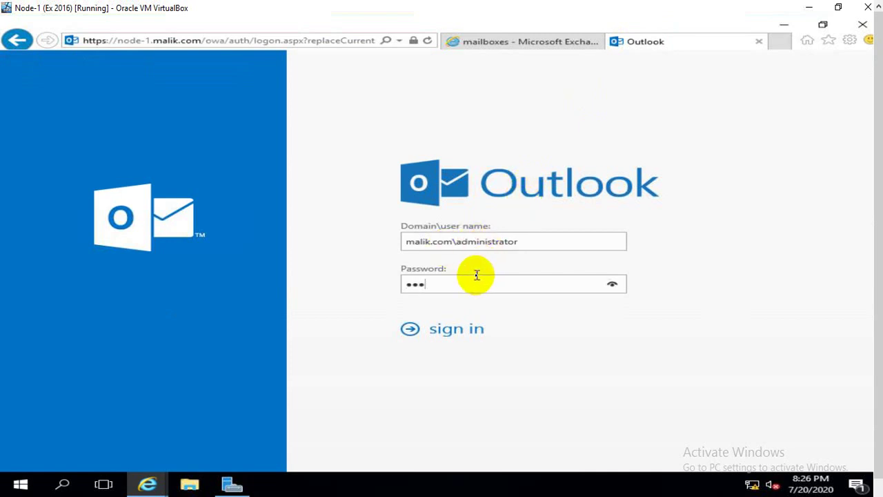
{"action": "type", "text": "*****"}
{"action": "key", "text": "Return"}
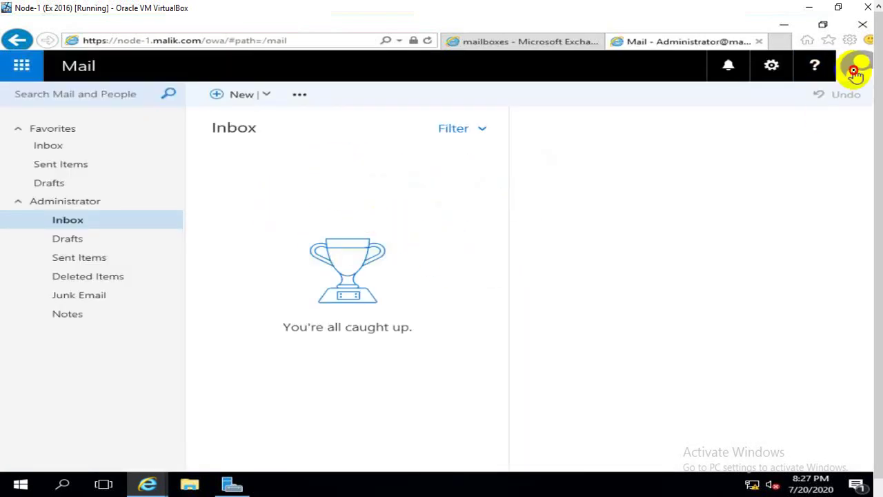
{"action": "left_click", "coordinate": [856, 74]}
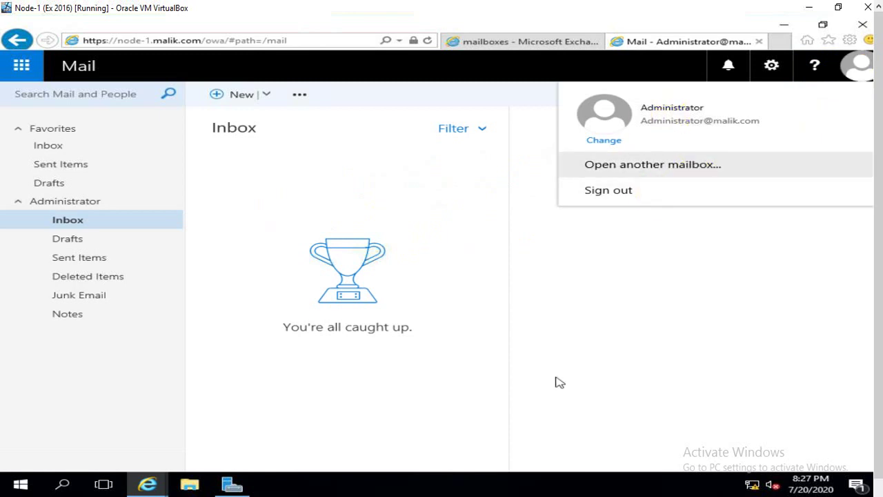
{"action": "left_click", "coordinate": [333, 253]}
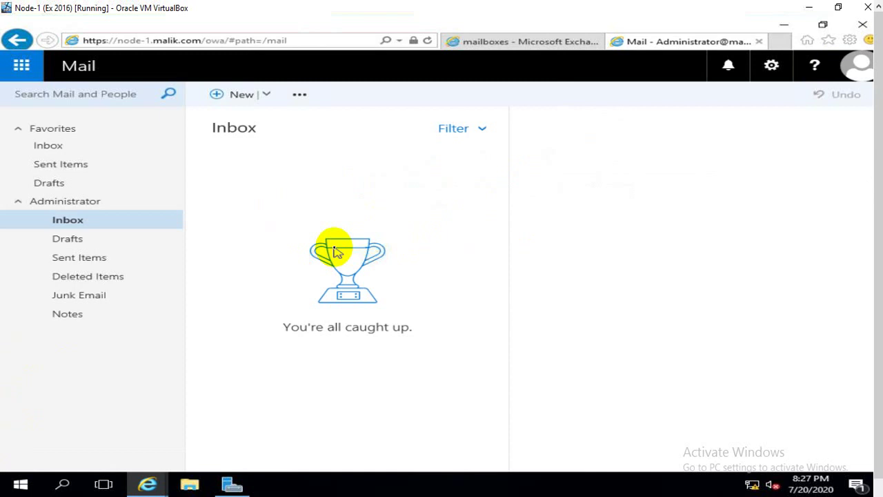
Start a new message and add the last user in the directory's All Users list as its recipient
{"action": "left_click", "coordinate": [234, 96]}
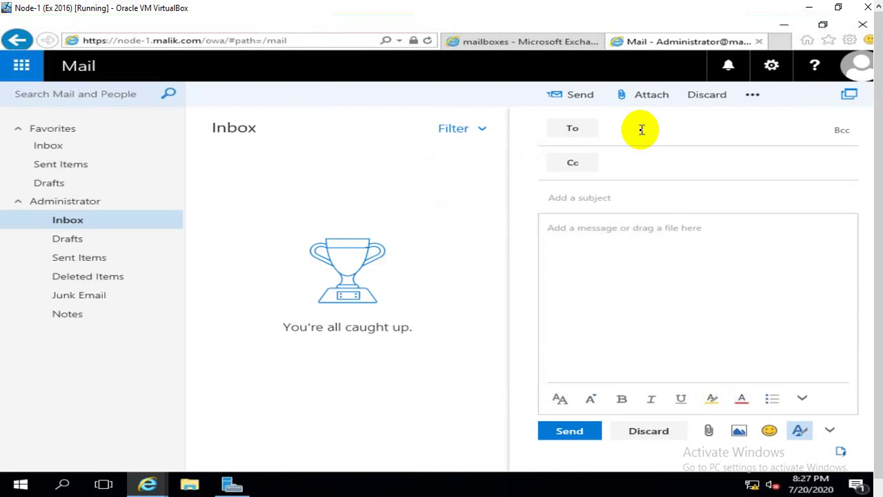
{"action": "left_click", "coordinate": [576, 133]}
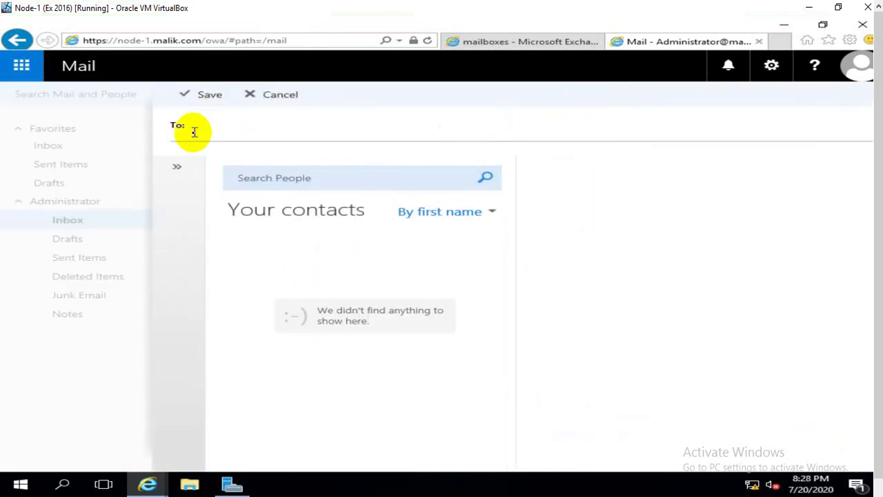
{"action": "left_click", "coordinate": [178, 169]}
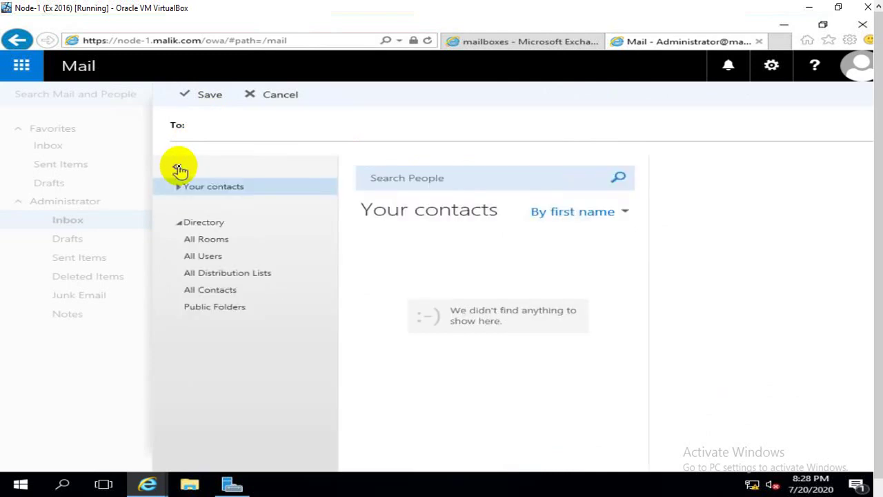
{"action": "left_click", "coordinate": [215, 262]}
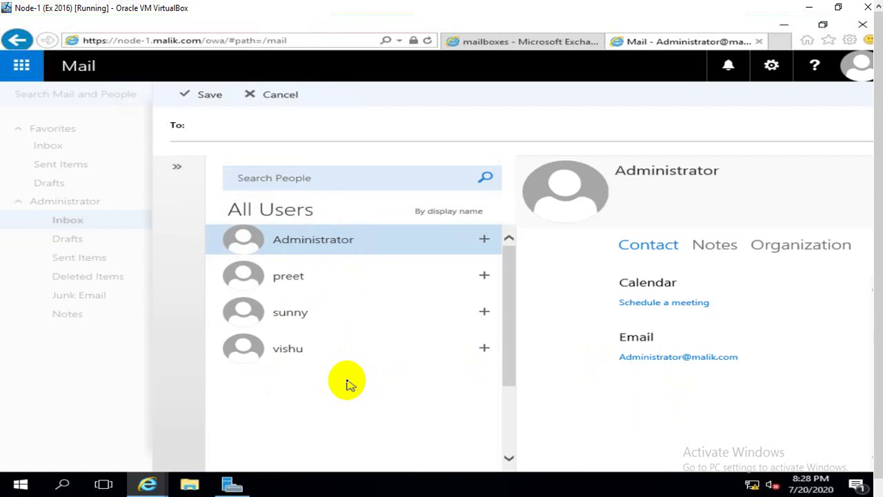
{"action": "double_click", "coordinate": [294, 351]}
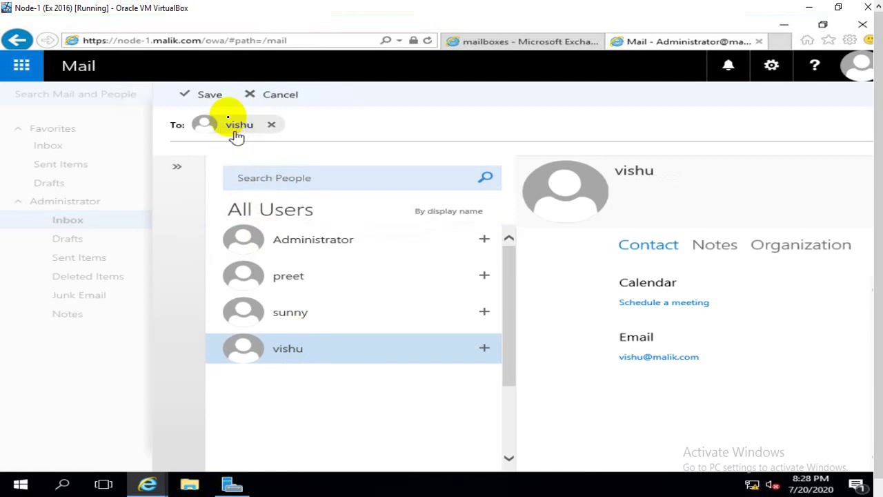
{"action": "left_click", "coordinate": [211, 97]}
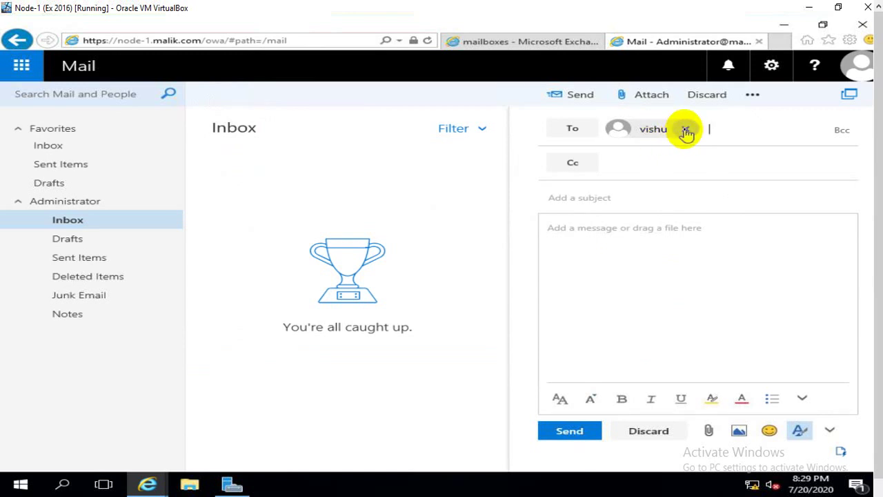
Remove the recipient, recheck the All Users list without choosing anyone, and discard the draft message
{"action": "left_click", "coordinate": [686, 131]}
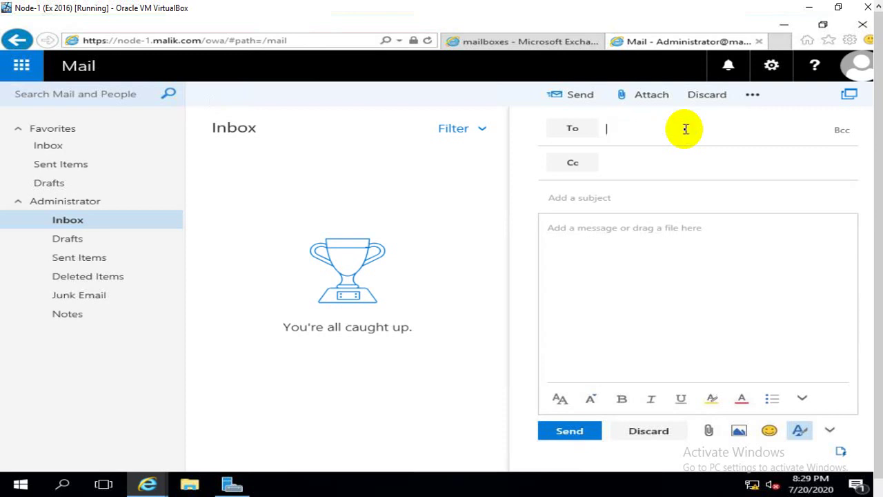
{"action": "left_click", "coordinate": [573, 131]}
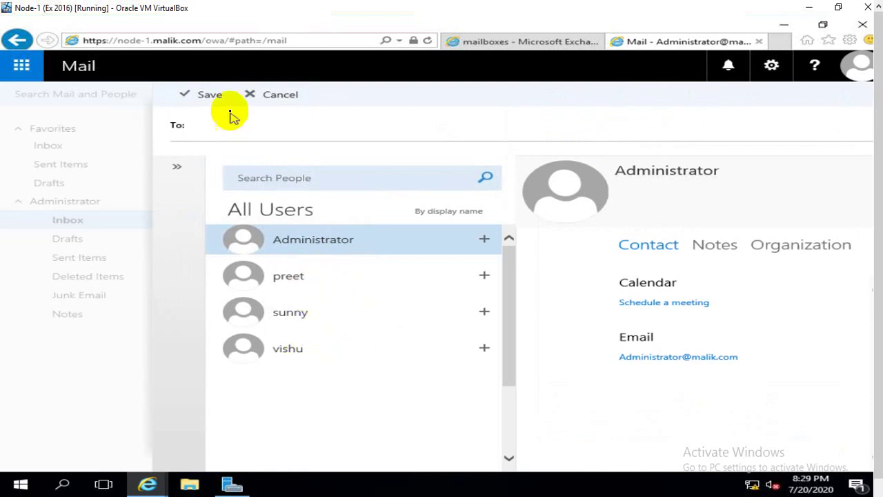
{"action": "left_click", "coordinate": [274, 96]}
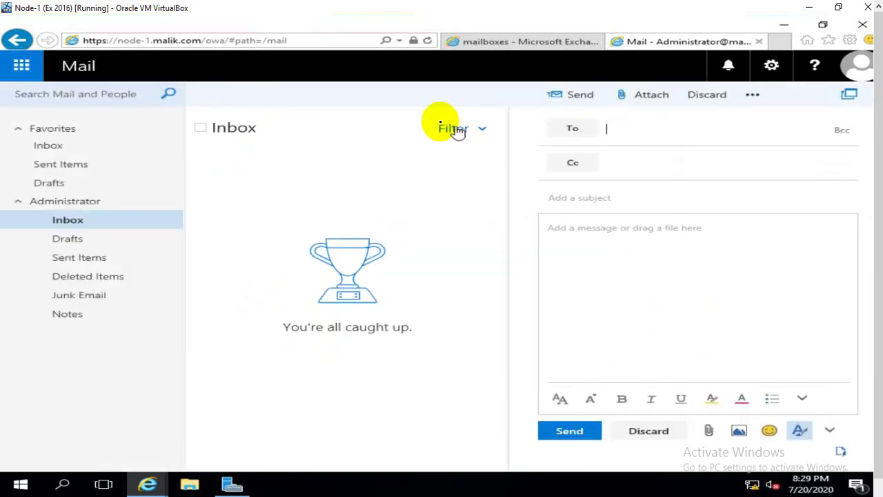
{"action": "left_click", "coordinate": [710, 97]}
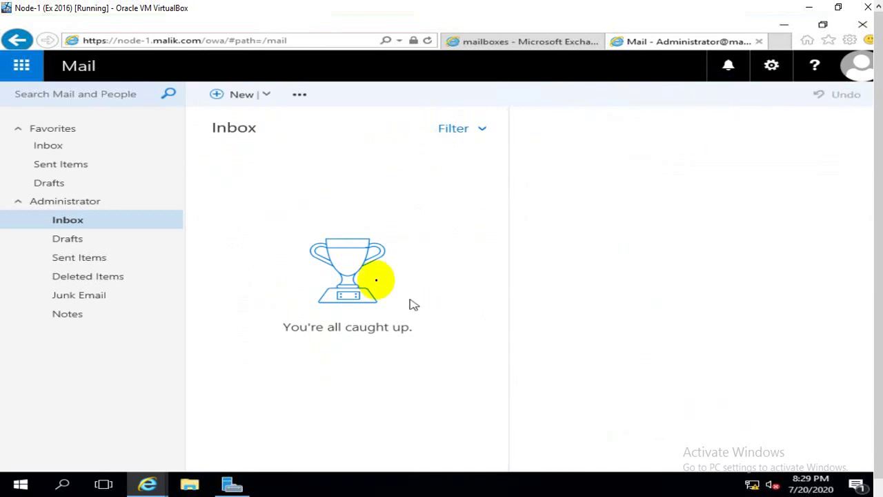
Switch back to the Exchange admin center and refresh the recipient mailboxes list
{"action": "left_click", "coordinate": [508, 43]}
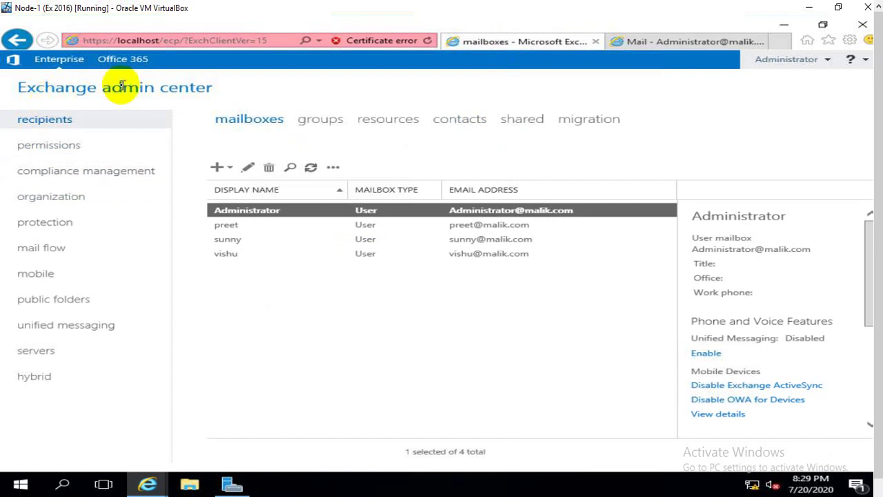
{"action": "left_click_drag", "start_coordinate": [122, 89], "coordinate": [154, 90]}
{"action": "left_click", "coordinate": [345, 76]}
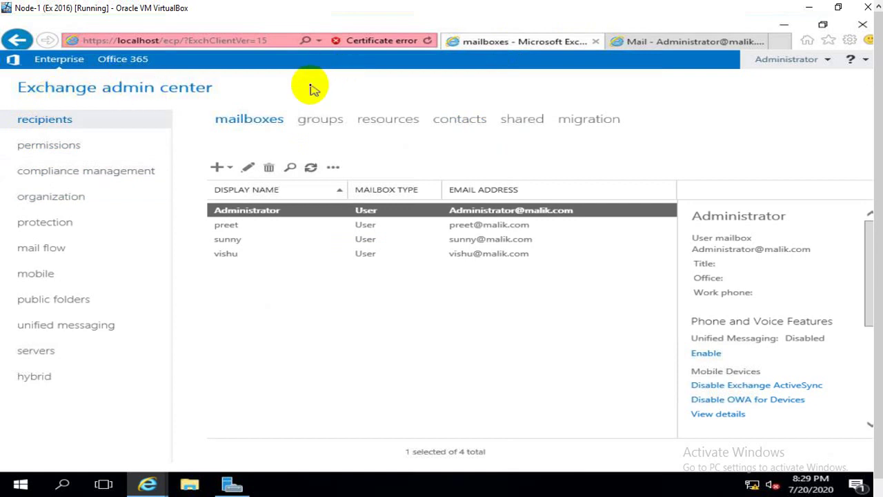
{"action": "left_click", "coordinate": [310, 167]}
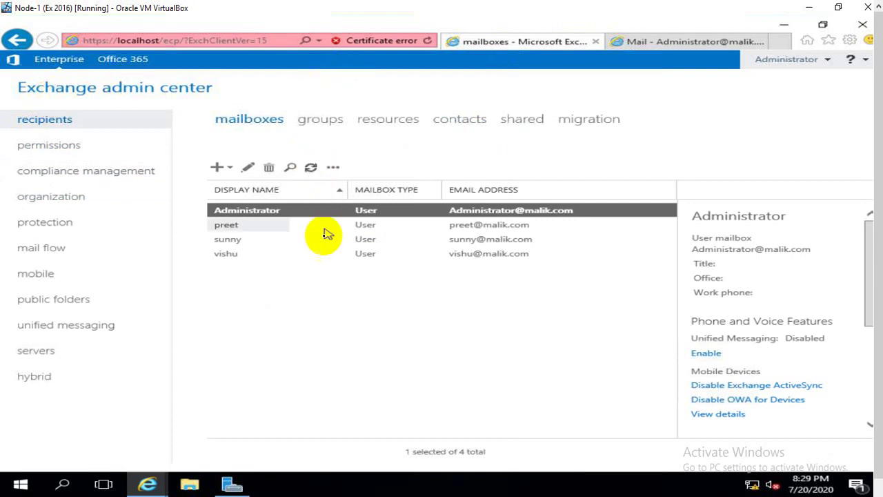
Edit the last listed user's mailbox to enable Hide from address lists, save it, and refresh the mailboxes list
{"action": "left_click", "coordinate": [247, 255]}
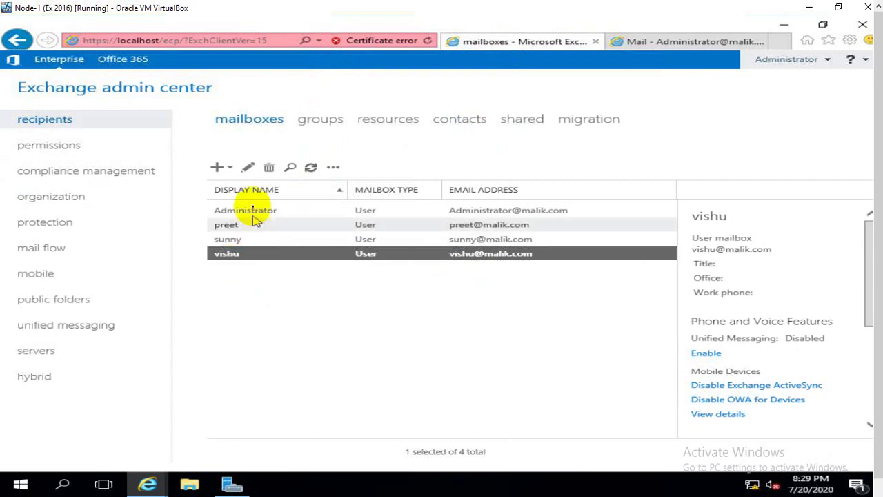
{"action": "left_click", "coordinate": [249, 169]}
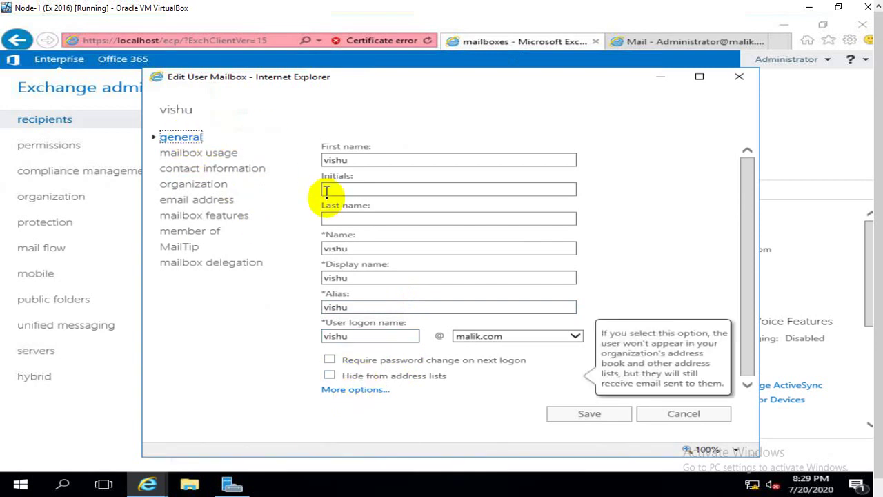
{"action": "left_click", "coordinate": [331, 379]}
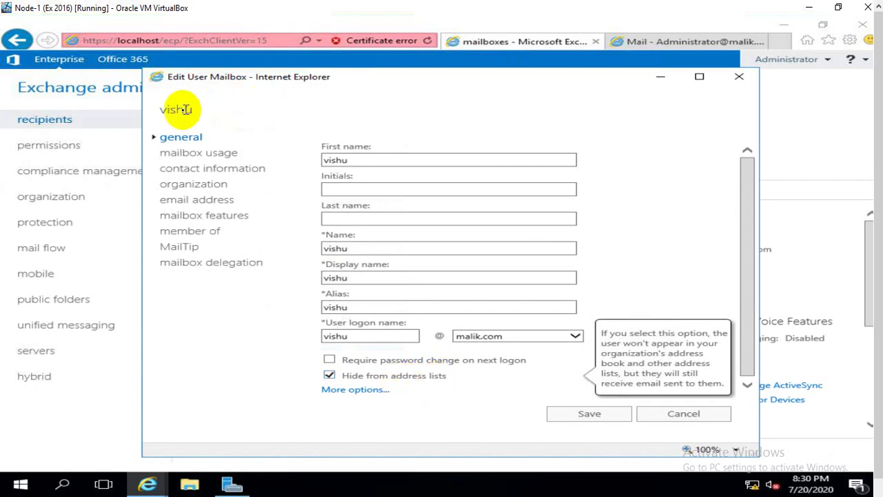
{"action": "left_click_drag", "start_coordinate": [160, 112], "coordinate": [209, 118]}
{"action": "left_click", "coordinate": [207, 115]}
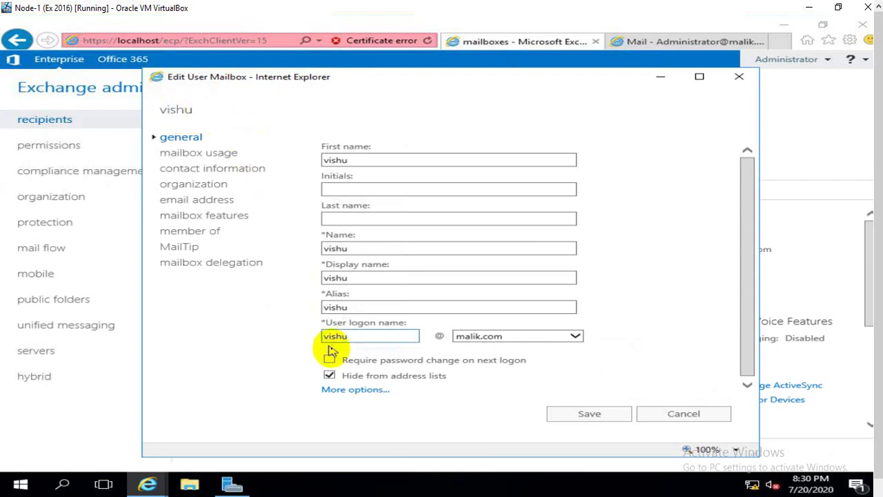
{"action": "mouse_move", "coordinate": [328, 379]}
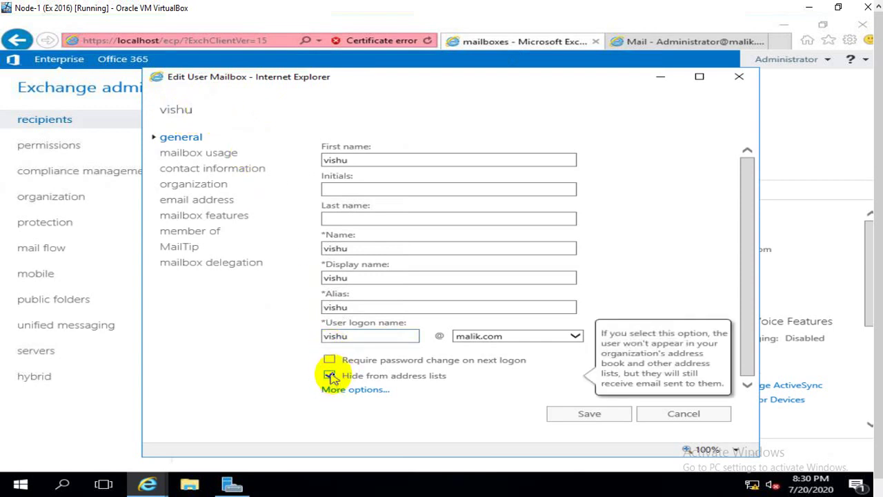
{"action": "left_click", "coordinate": [580, 421]}
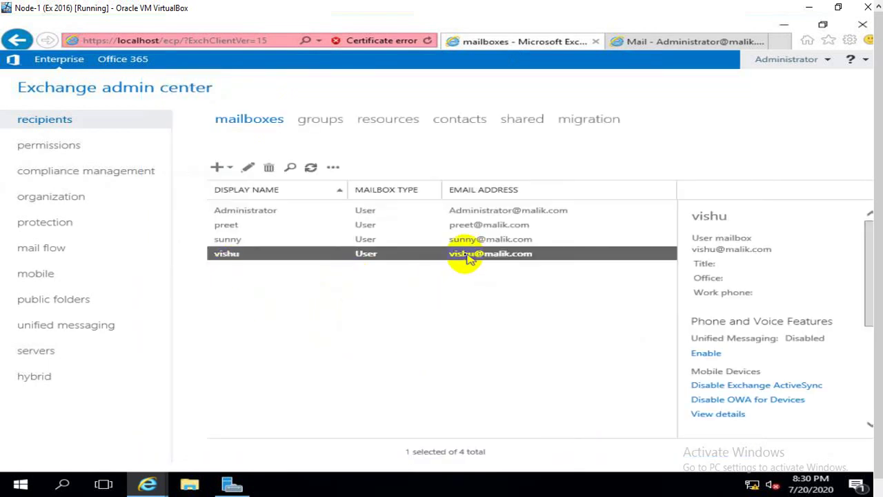
{"action": "left_click", "coordinate": [311, 168]}
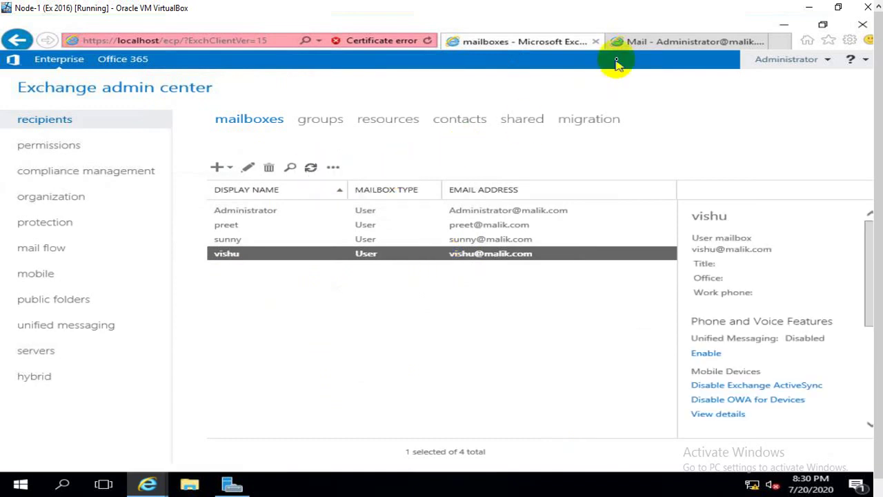
Return to Outlook on the web and, from a new message, check which people appear in the directory's All Users list
{"action": "left_click", "coordinate": [628, 41]}
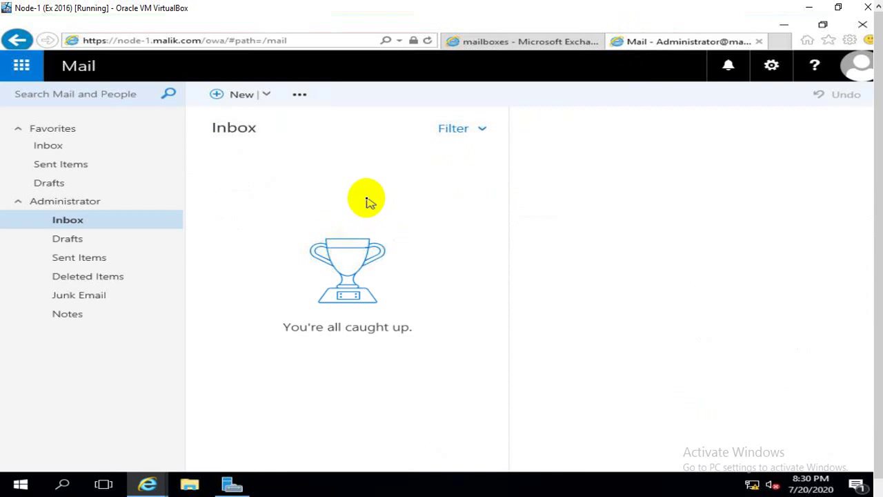
{"action": "left_click", "coordinate": [240, 96]}
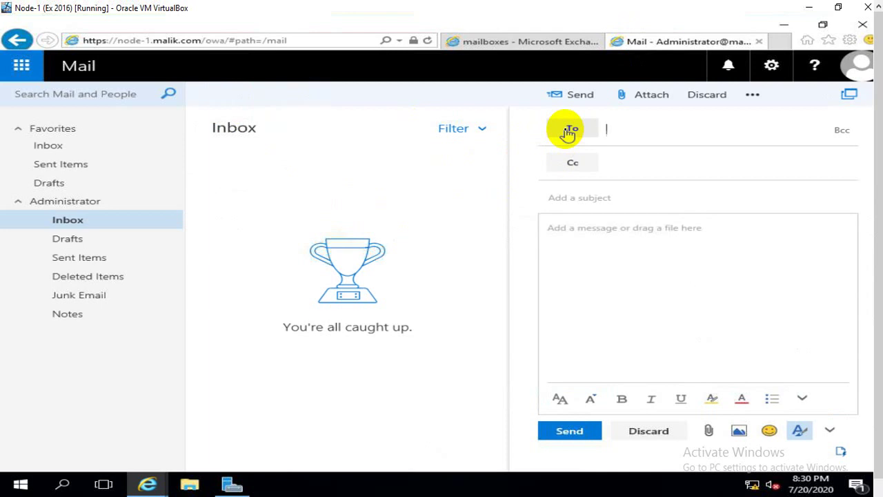
{"action": "left_click", "coordinate": [568, 130]}
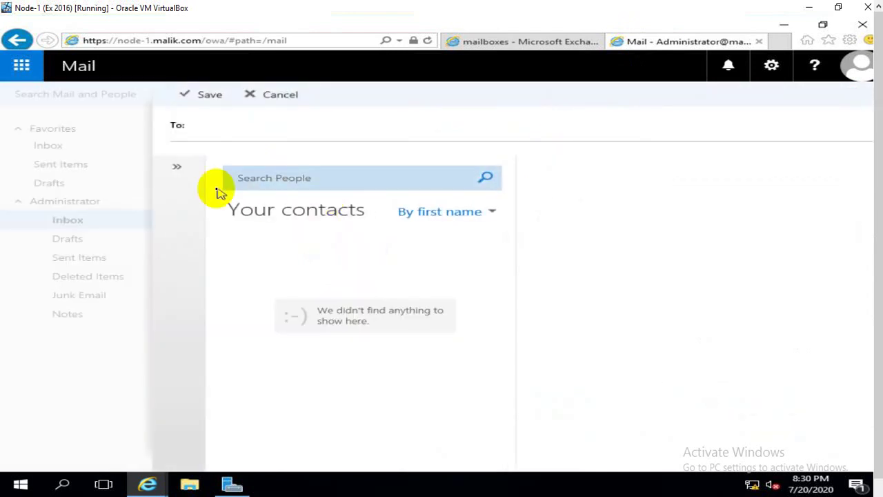
{"action": "left_click", "coordinate": [183, 168]}
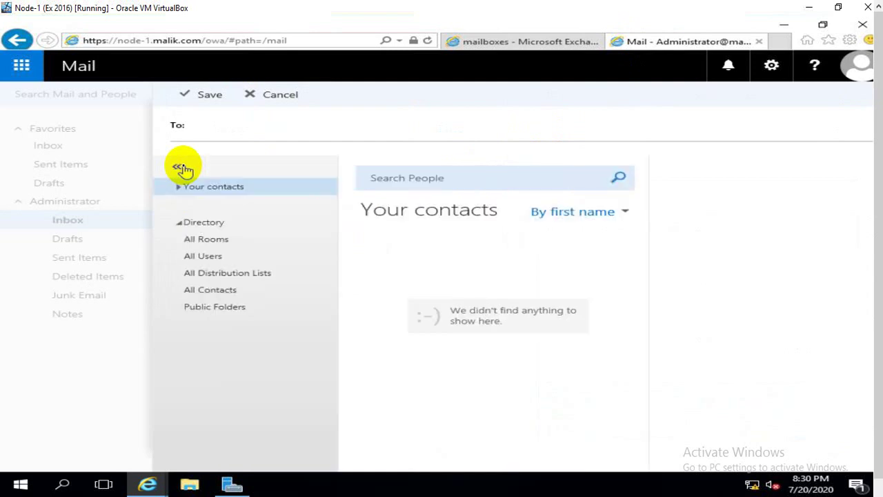
{"action": "left_click", "coordinate": [210, 257]}
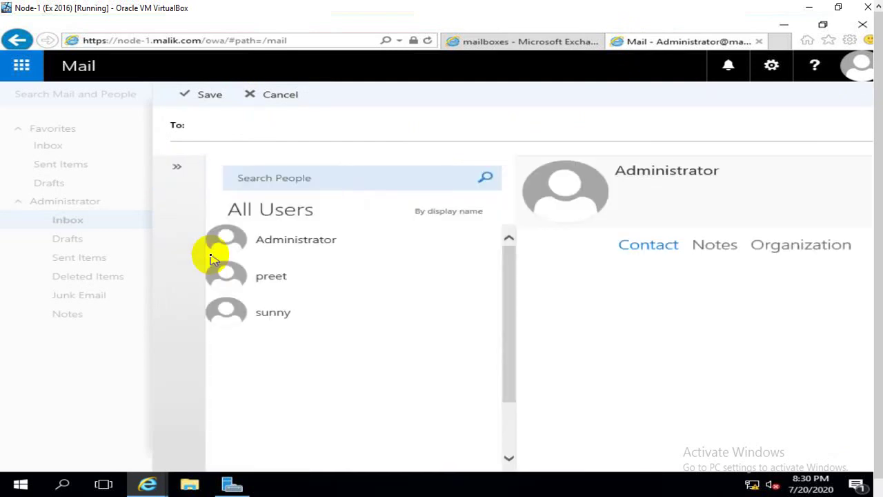
{"action": "left_click", "coordinate": [285, 246]}
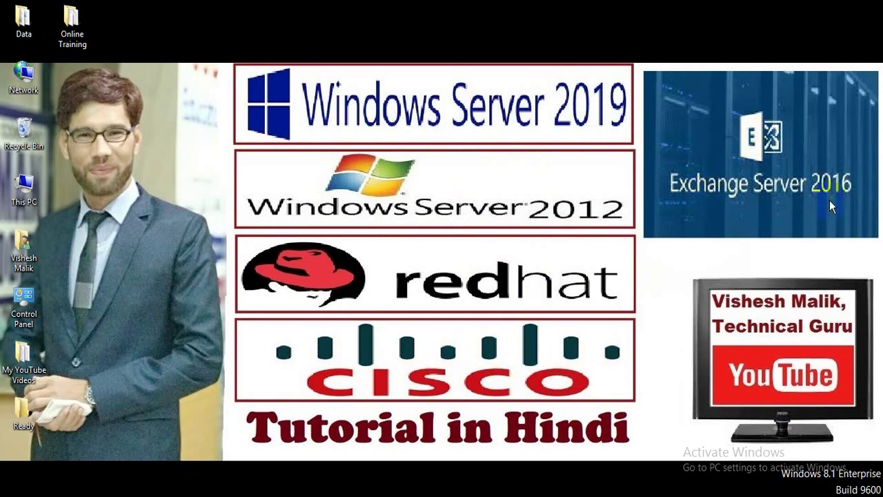
Switch to YouTube, subscribe to the Technical Guru channel, and set its notifications to All
{"action": "double_click", "coordinate": [767, 383]}
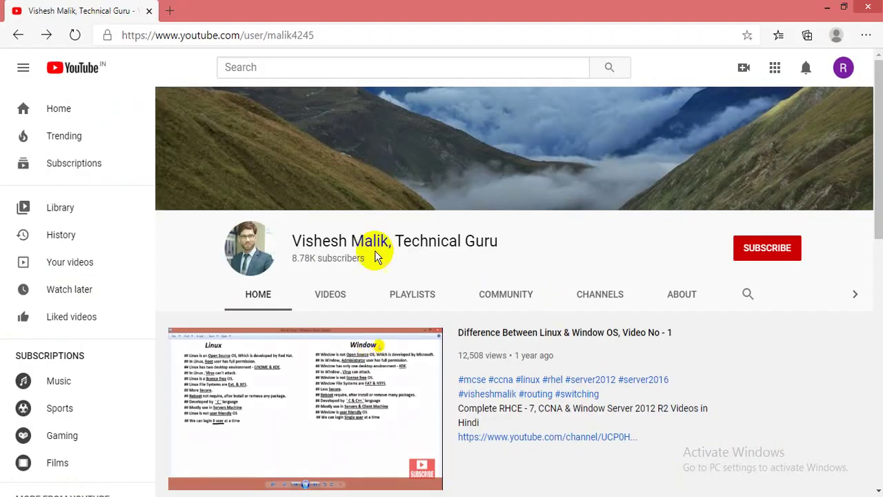
{"action": "left_click_drag", "start_coordinate": [299, 240], "coordinate": [500, 250]}
{"action": "left_click", "coordinate": [500, 250]}
{"action": "left_click", "coordinate": [751, 247]}
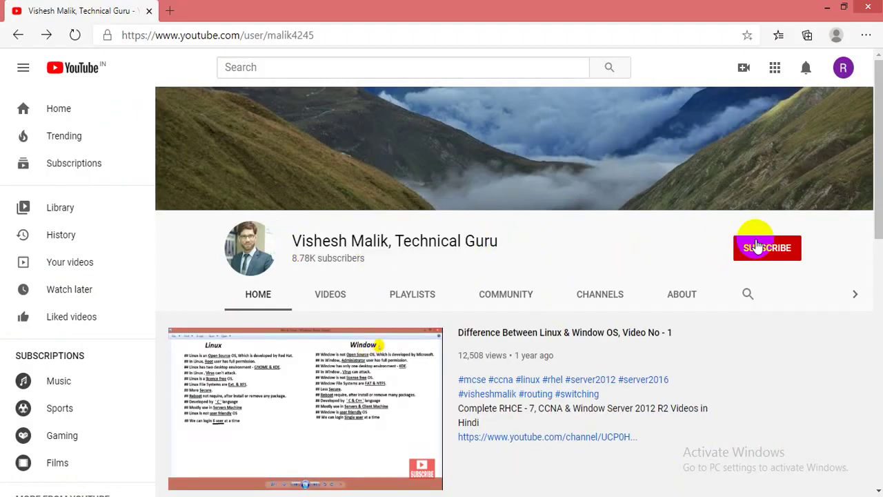
{"action": "left_click", "coordinate": [791, 249]}
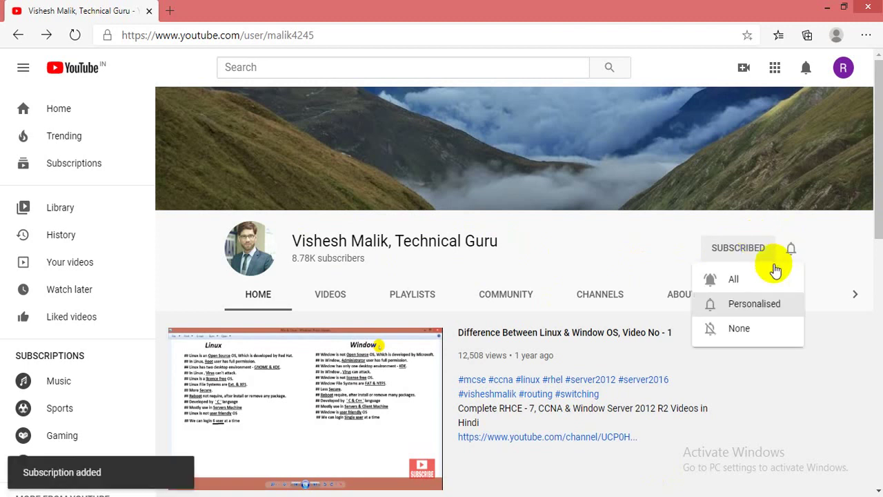
{"action": "left_click", "coordinate": [759, 280]}
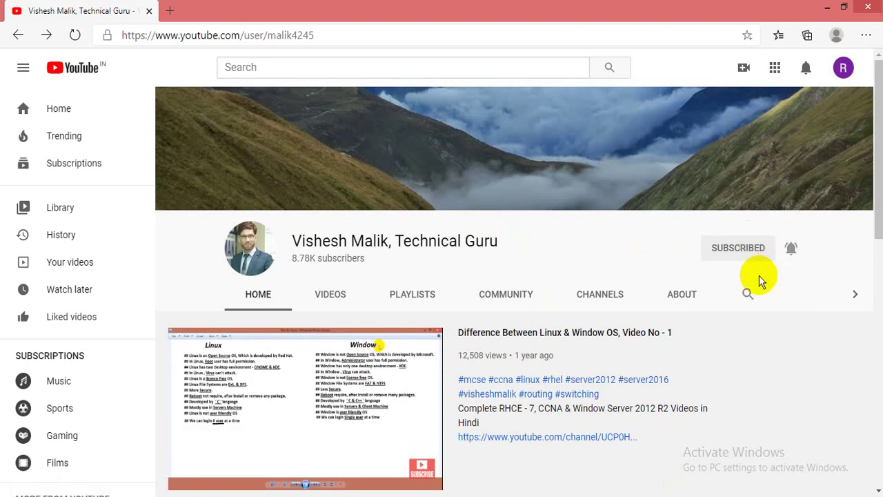